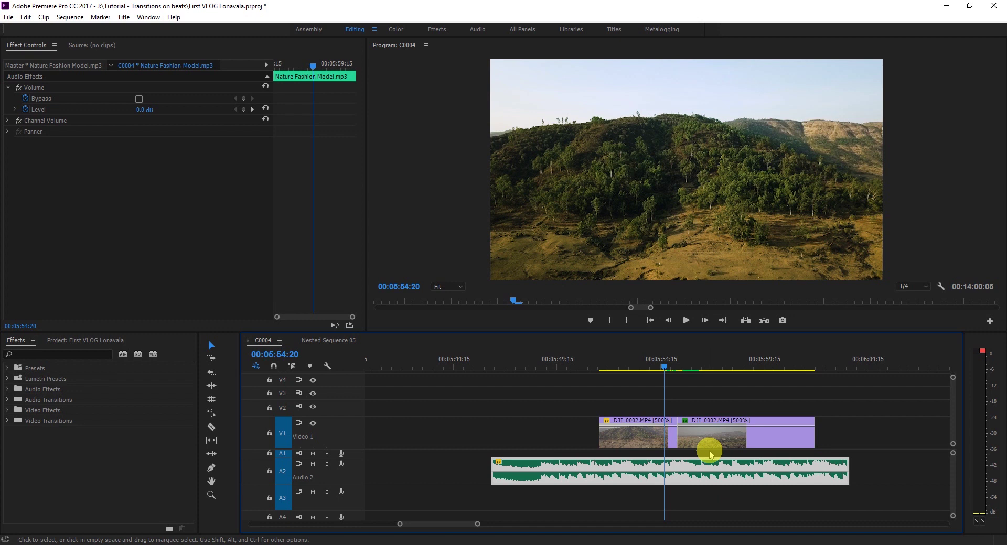
# Zoom the timeline in around the playhead at the cut between the DJI_0002 clips
pyautogui.press('=')
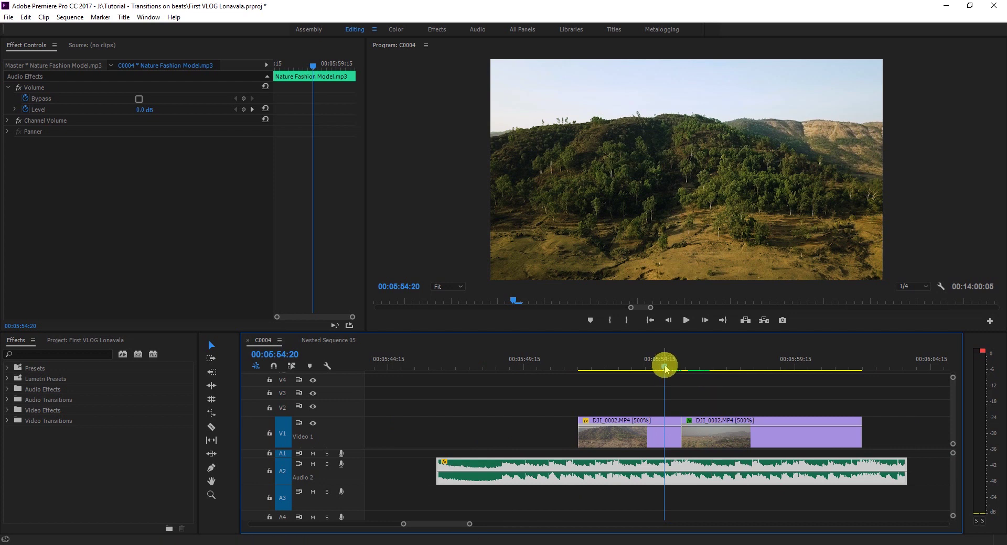
# Play the drone-clip cut against the music and park the playhead at 00:05:55:00
pyautogui.moveTo(665, 369); pyautogui.dragTo(671, 376)
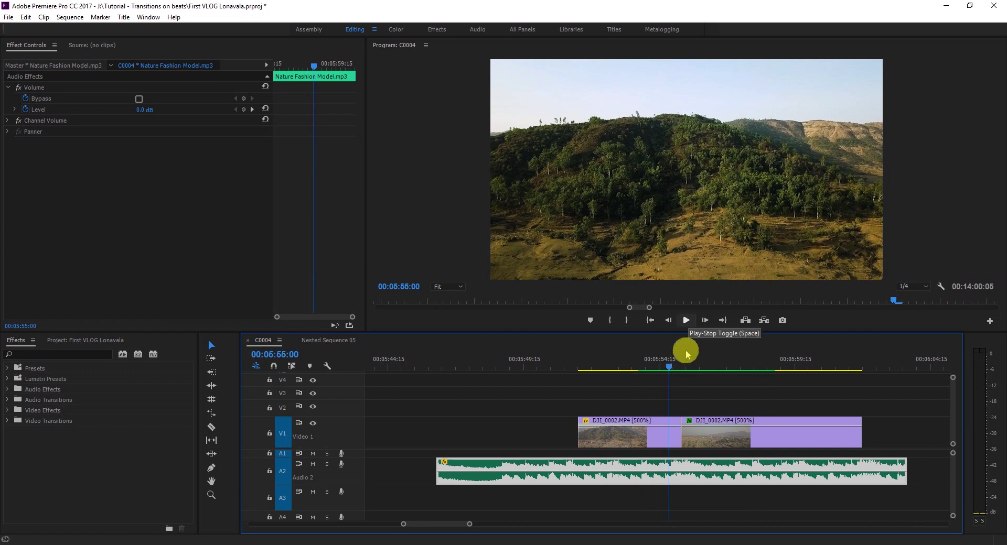
pyautogui.click(664, 364)
pyautogui.click(685, 321)
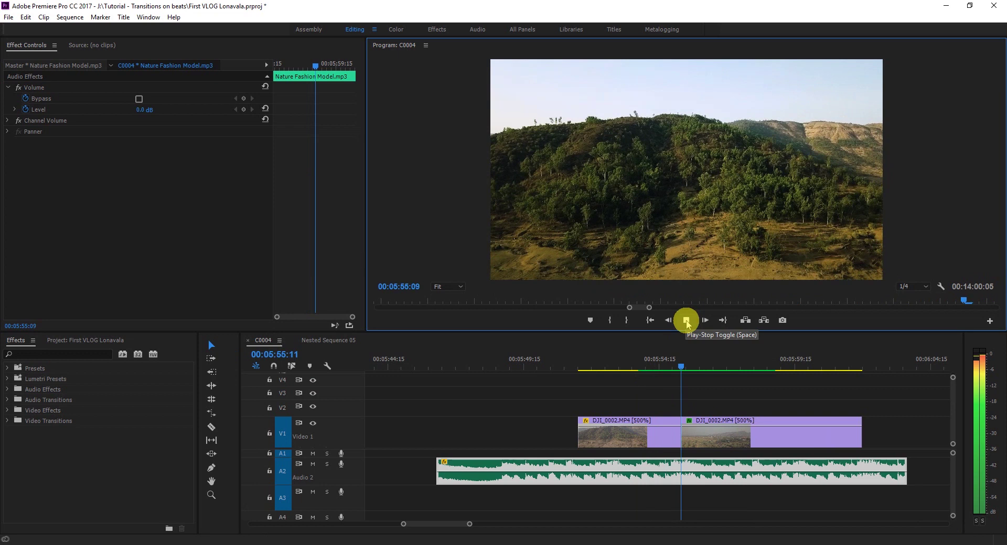
pyautogui.click(668, 366)
pyautogui.click(667, 368)
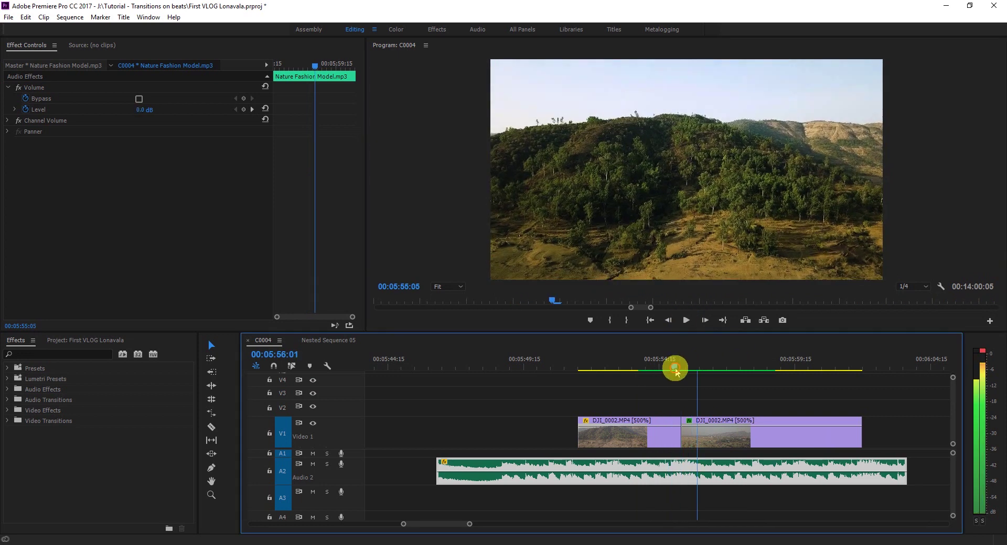
pyautogui.moveTo(667, 370); pyautogui.dragTo(670, 375)
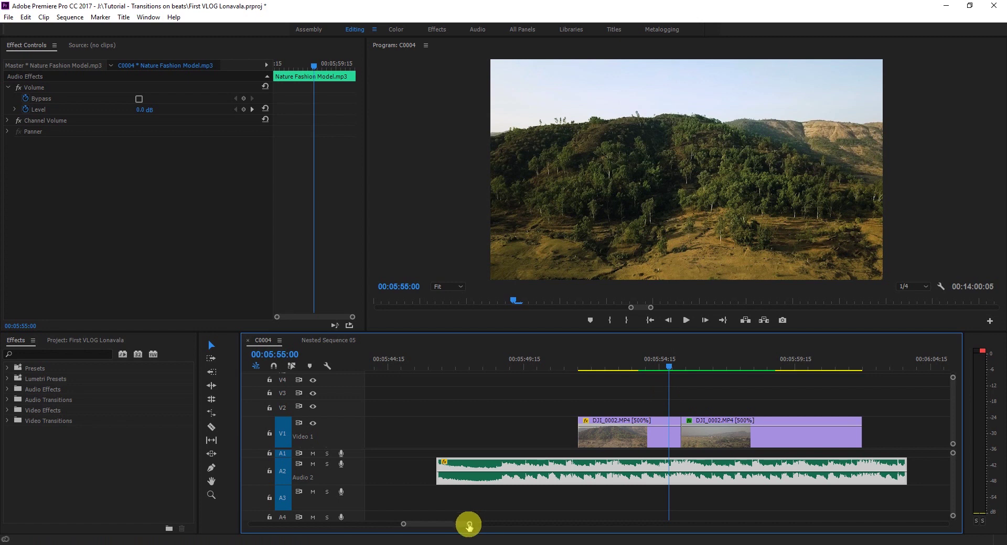
# Zoom in to single frames on the cut and replay around 00:05:54:21 to find the beat
pyautogui.moveTo(468, 525); pyautogui.dragTo(443, 529)
pyautogui.moveTo(646, 366); pyautogui.dragTo(614, 373)
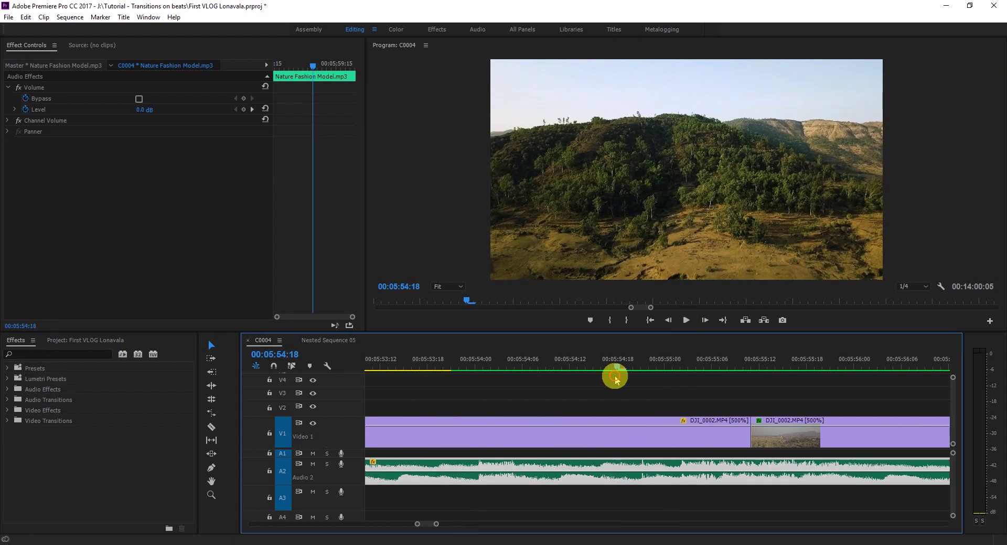
pyautogui.click(687, 320)
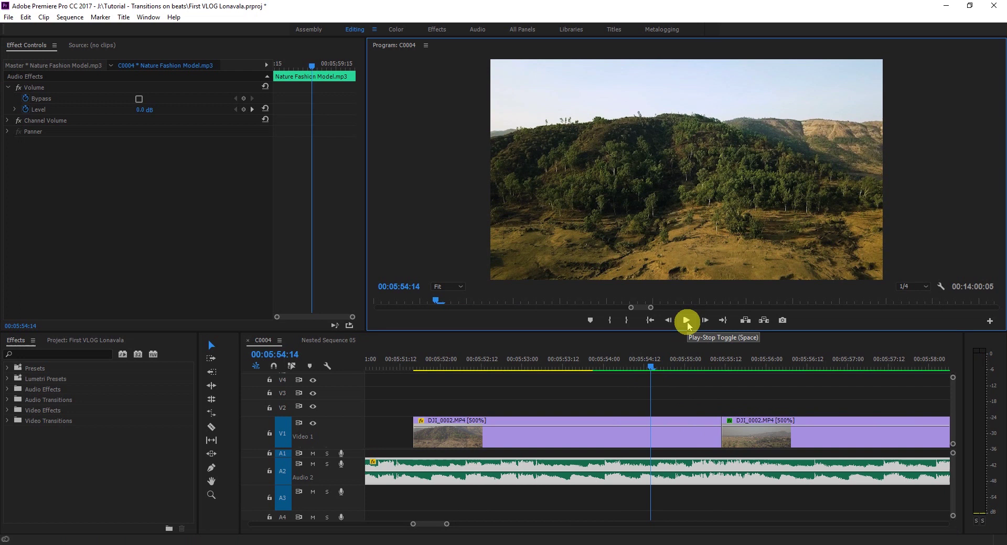
pyautogui.moveTo(715, 366); pyautogui.dragTo(674, 369)
pyautogui.click(686, 322)
pyautogui.click(691, 479)
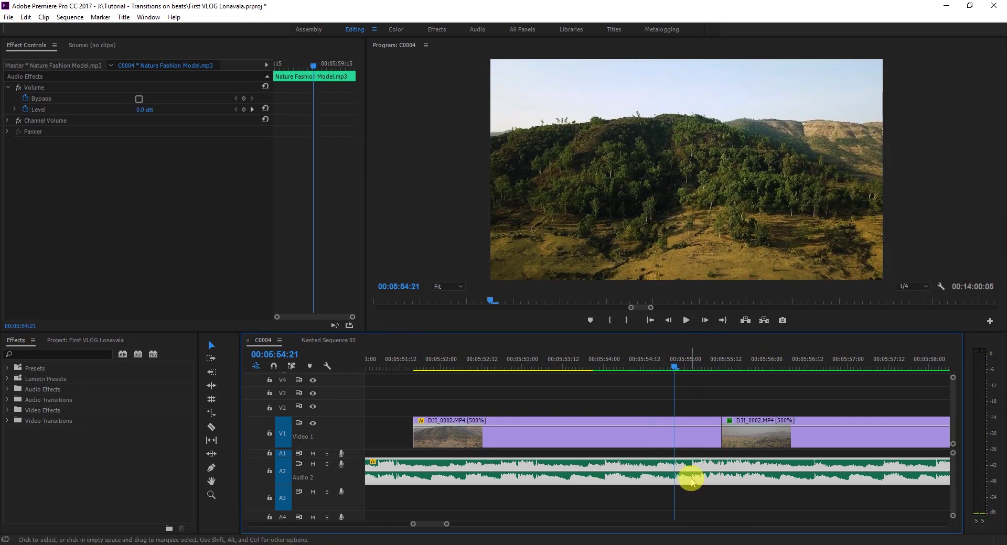
pyautogui.click(686, 319)
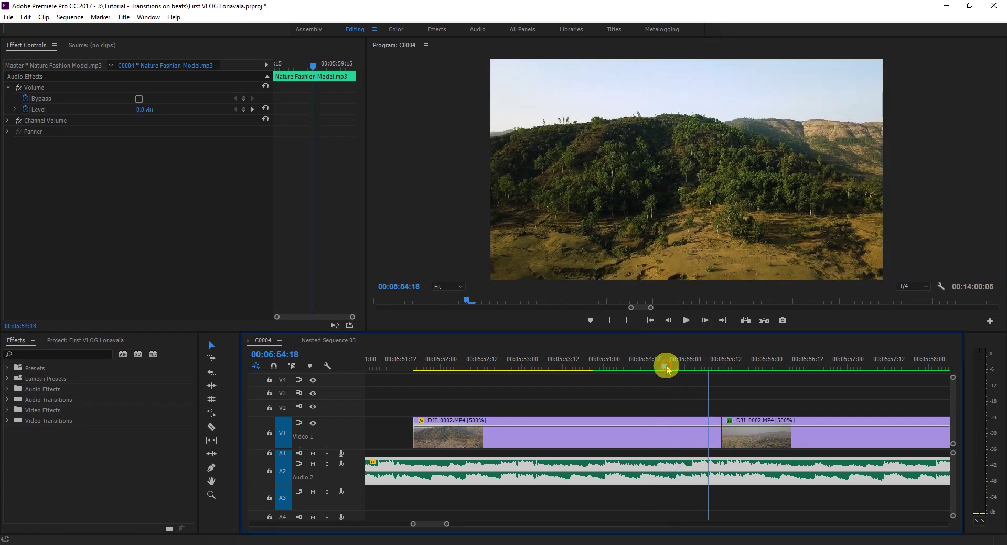
# Split the Audio 2 music clip at the beat, 00:05:54:21
pyautogui.click(672, 368)
pyautogui.moveTo(674, 372); pyautogui.dragTo(675, 371)
pyautogui.hotkey('ctrl', 'k')
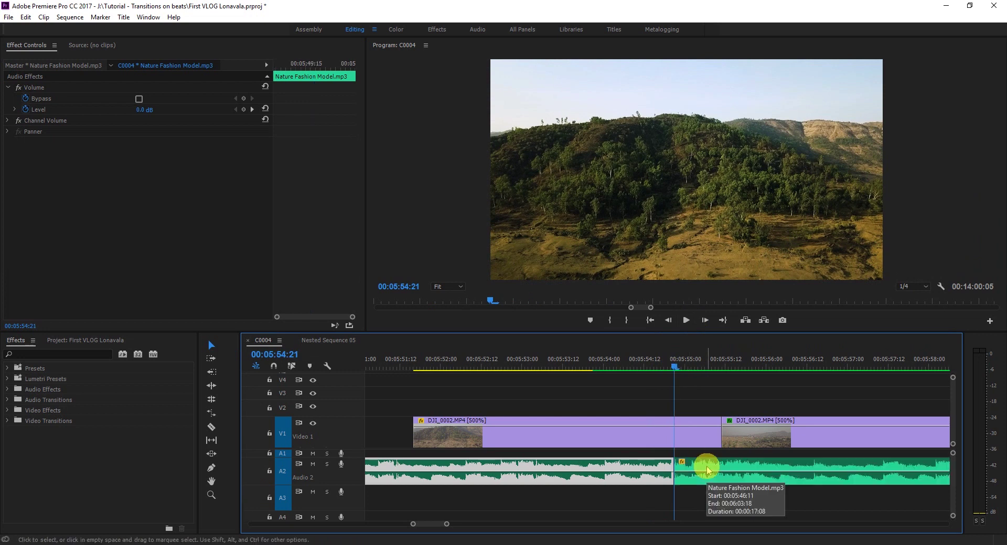
# Find the next beat and split the music again at 00:05:55:20
pyautogui.click(715, 460)
pyautogui.press('space')
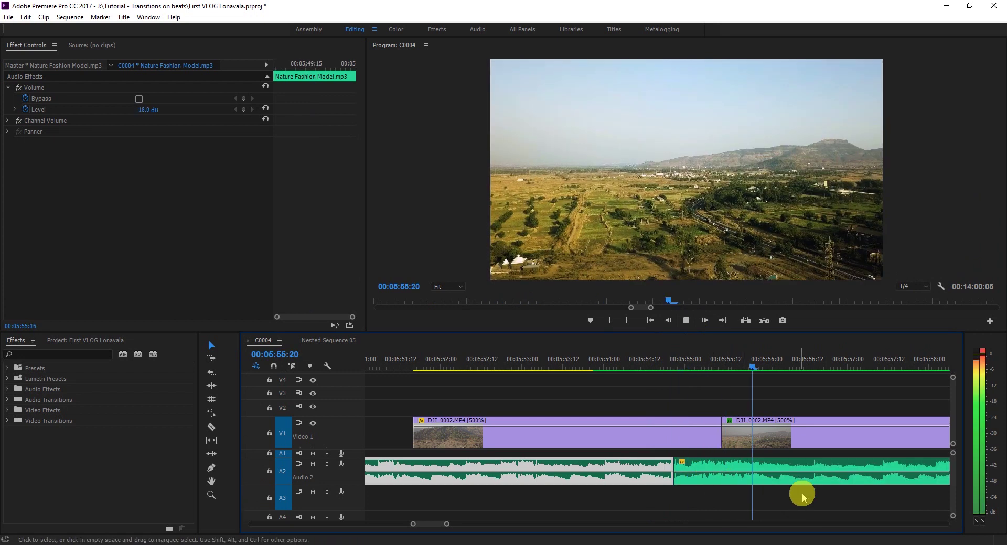
pyautogui.click(699, 369)
pyautogui.press('space')
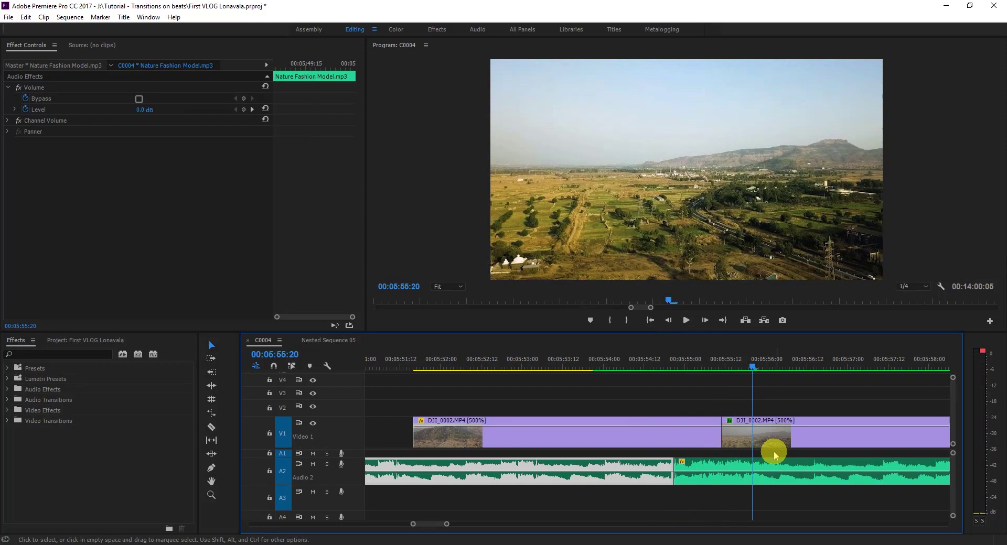
pyautogui.click(753, 368)
pyautogui.click(764, 468)
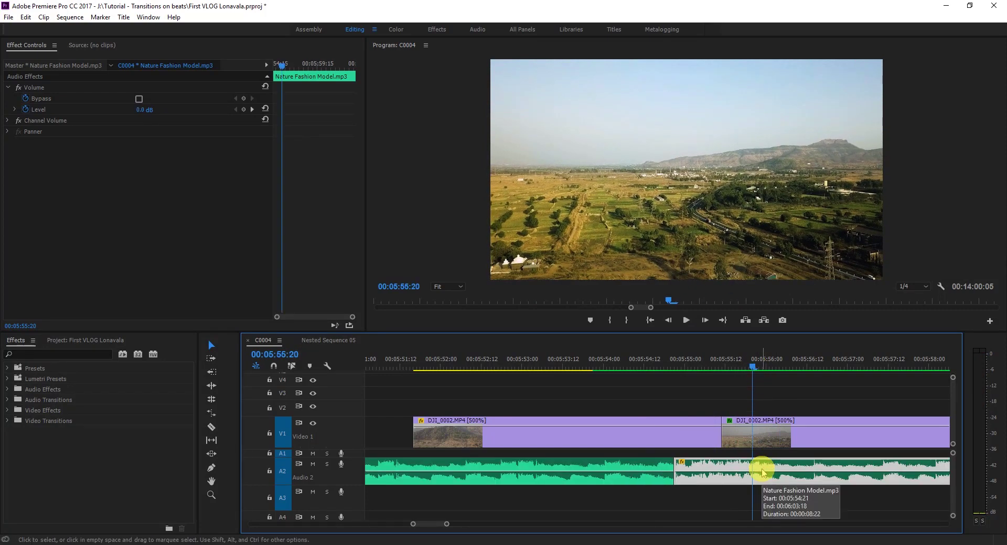
pyautogui.hotkey('ctrl', 'k')
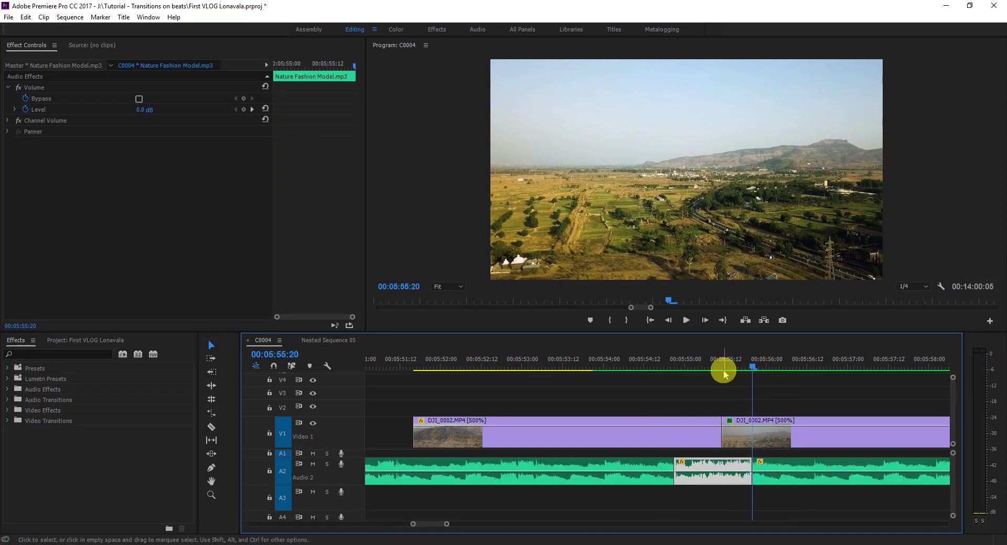
# Shift both drone clips about ten frames later and cut V1 at 00:05:54:21
pyautogui.moveTo(722, 369); pyautogui.dragTo(675, 377)
pyautogui.moveTo(769, 447); pyautogui.dragTo(803, 445)
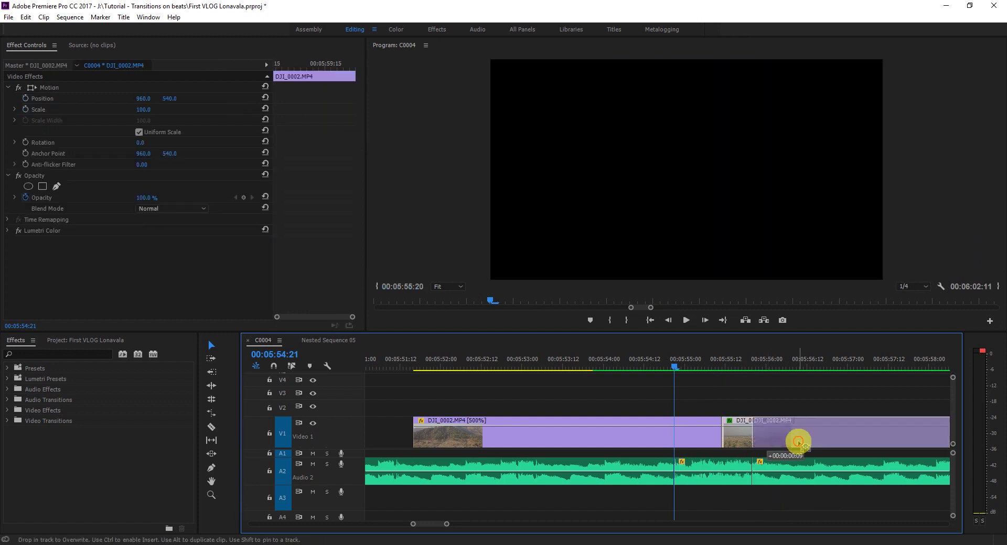
pyautogui.moveTo(658, 436); pyautogui.dragTo(692, 438)
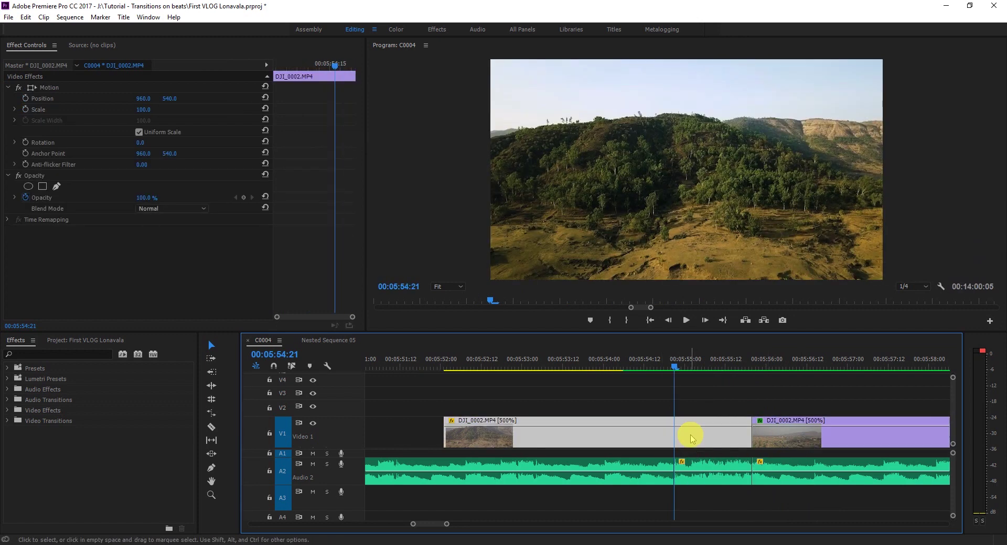
pyautogui.hotkey('ctrl', 'k')
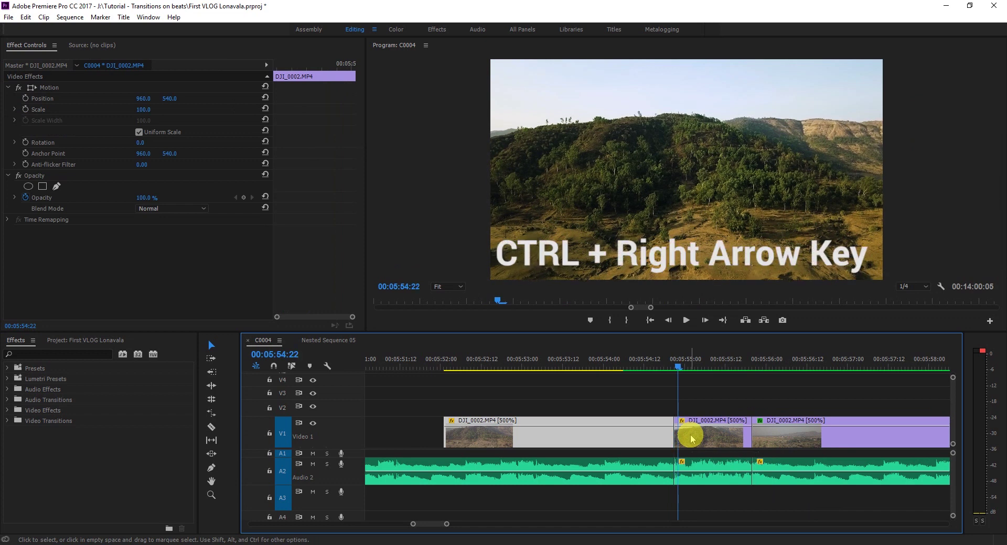
pyautogui.click(691, 438)
# Mute the music and cut V1 into single-frame slices up to 00:05:55:18
pyautogui.hotkey('ctrl', 'Right')
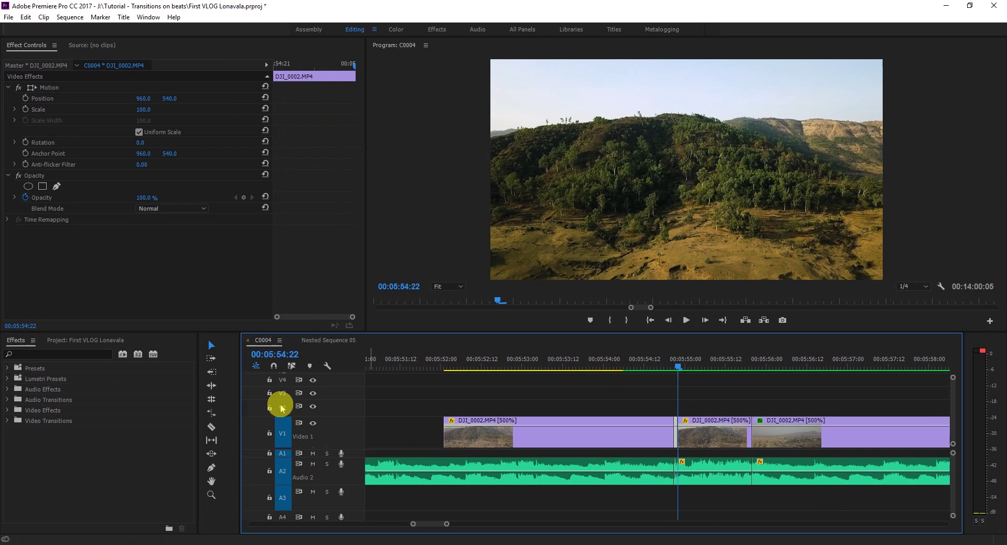
pyautogui.click(313, 464)
pyautogui.hotkey('ctrl', 'Right')
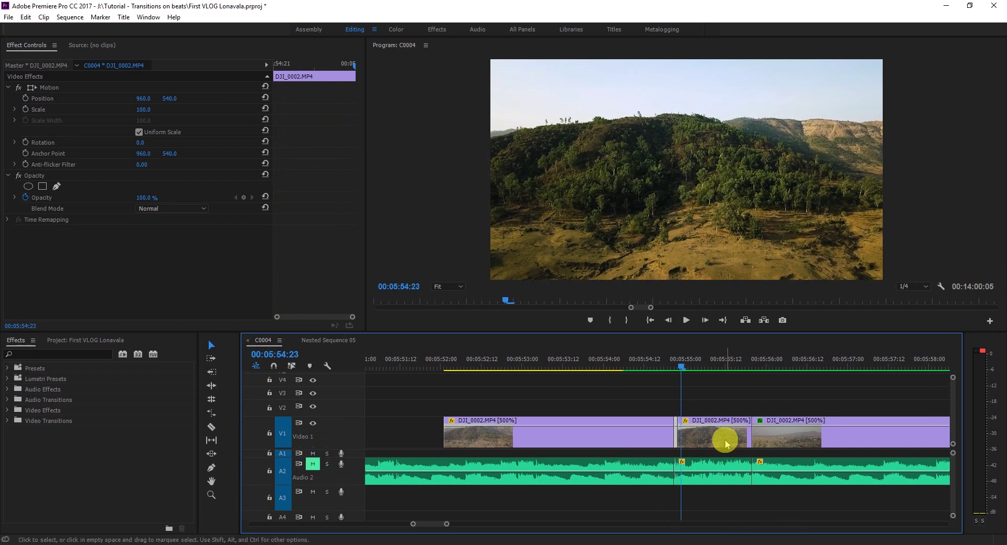
pyautogui.hotkey('ctrl', 'Right')
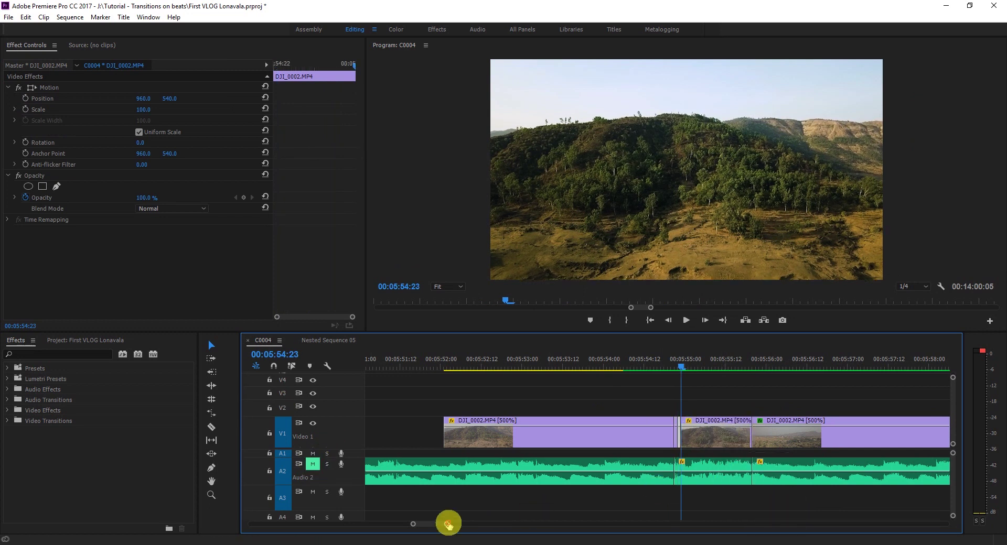
pyautogui.moveTo(446, 524); pyautogui.dragTo(440, 524)
pyautogui.press('Right')
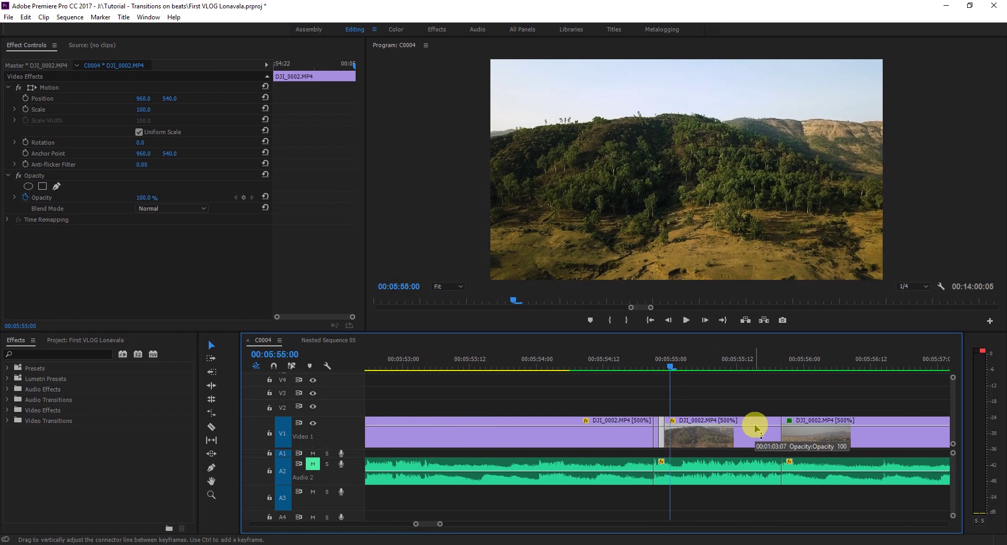
pyautogui.hotkey('ctrl', 'Right')
pyautogui.hotkey('ctrl', 'Right')
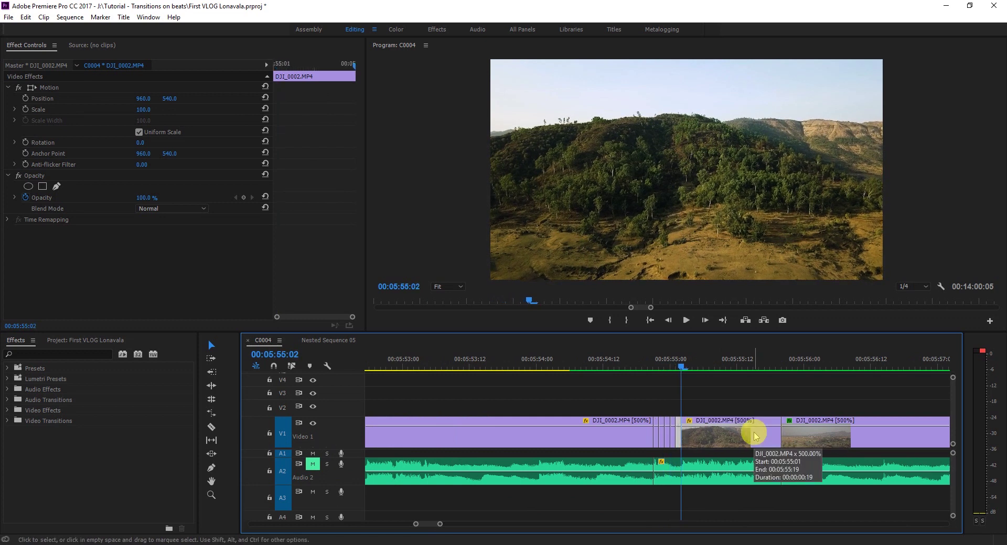
pyautogui.hotkey('ctrl', 'Right')
pyautogui.hotkey('ctrl', 'Right')
pyautogui.hotkey('ctrl', 'Right')
pyautogui.hotkey('ctrl', 'Right')
pyautogui.hotkey('ctrl', 'Right')
pyautogui.hotkey('ctrl', 'Right')
pyautogui.hotkey('ctrl', 'Right')
pyautogui.hotkey('ctrl', 'Right')
pyautogui.hotkey('ctrl', 'Right')
pyautogui.hotkey('ctrl', 'Right')
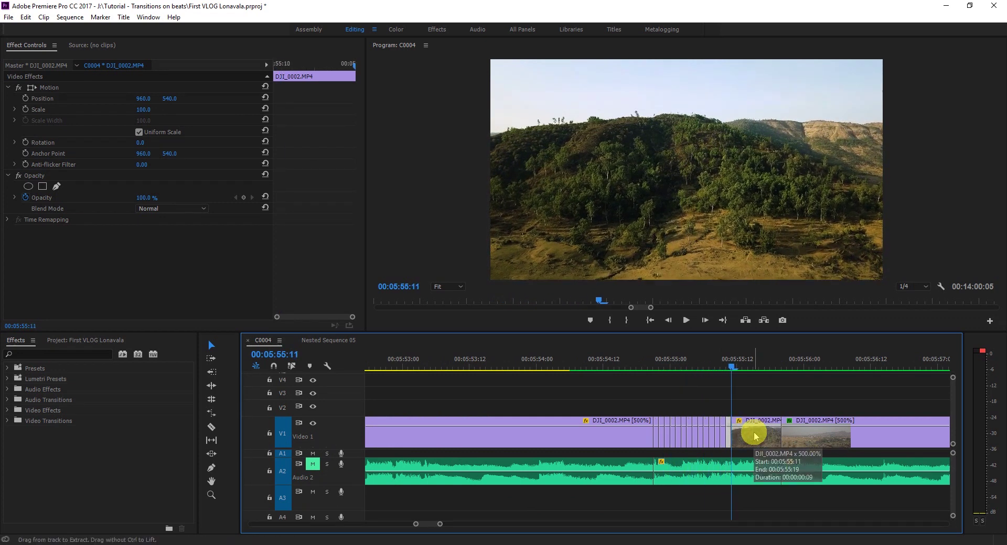
pyautogui.hotkey('ctrl', 'Right')
pyautogui.hotkey('ctrl', 'Right')
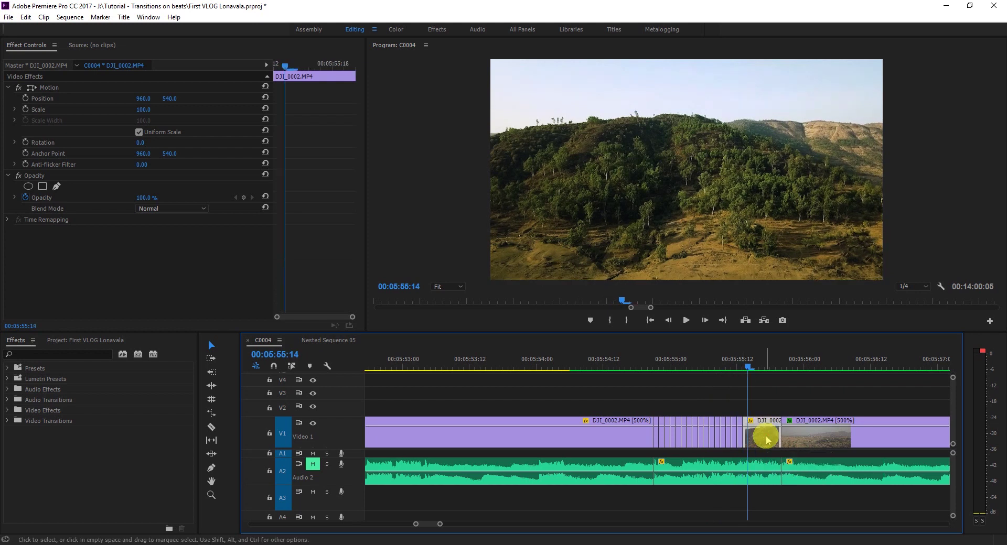
pyautogui.hotkey('ctrl', 'Right')
pyautogui.hotkey('ctrl', 'Right')
pyautogui.hotkey('ctrl', 'Right')
pyautogui.hotkey('ctrl', 'Right')
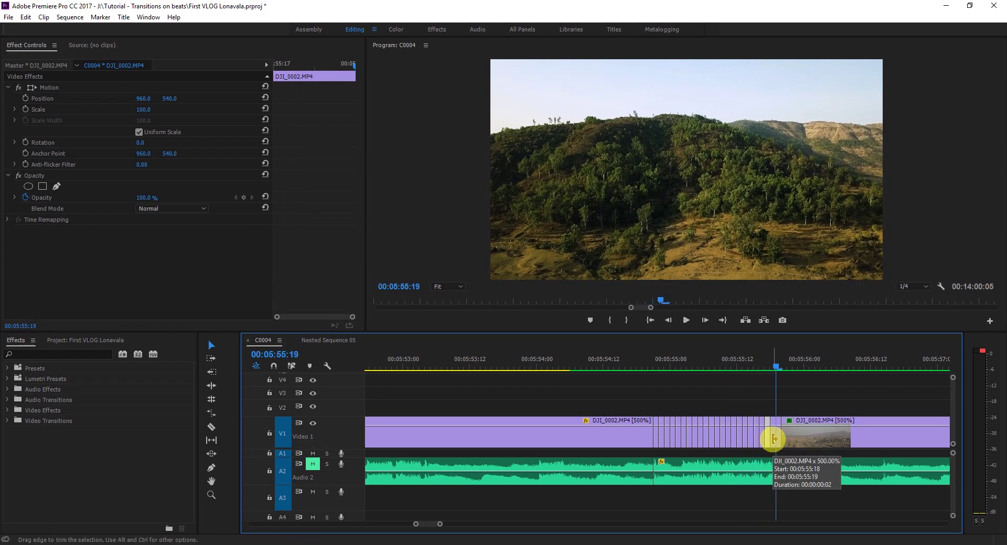
pyautogui.hotkey('ctrl', 'Right')
# Delete alternate single-frame slices on V1 to leave gaps, then scrub to preview
pyautogui.click(657, 368)
pyautogui.click(656, 445)
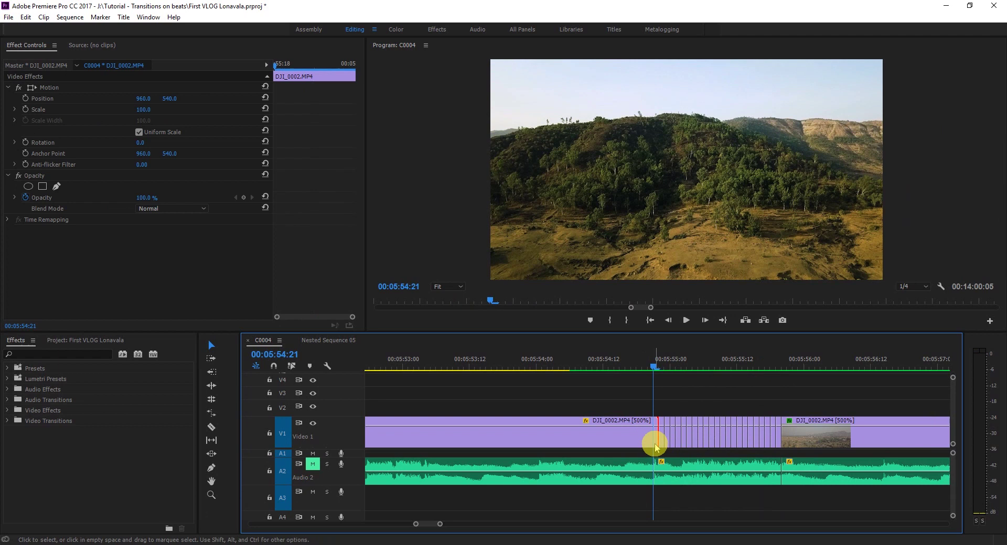
pyautogui.press('Delete')
pyautogui.click(668, 434)
pyautogui.press('Delete')
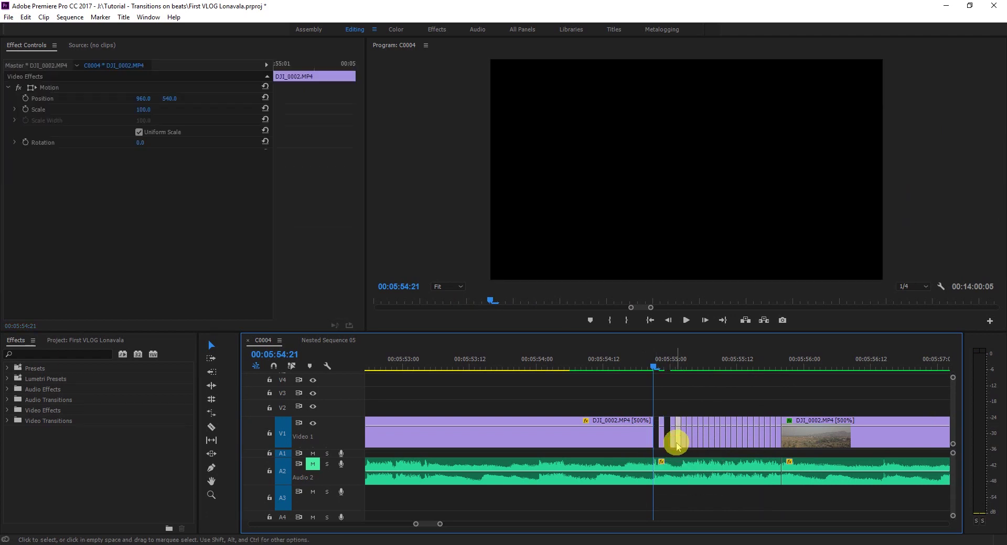
pyautogui.press('Delete')
pyautogui.click(700, 445)
pyautogui.press('Delete')
pyautogui.press('Delete')
pyautogui.press('Delete')
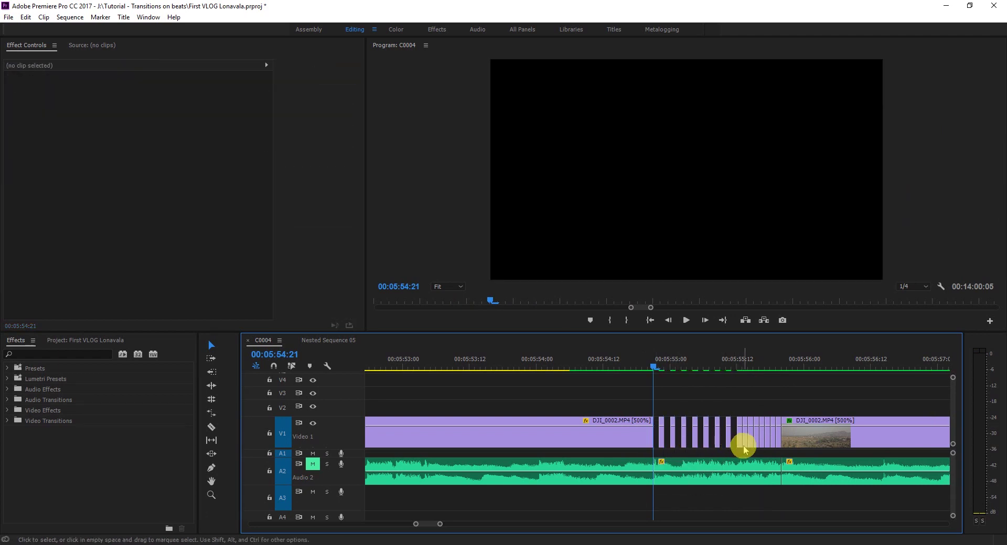
pyautogui.moveTo(634, 366)
pyautogui.mouseDown()
pyautogui.moveTo(759, 366)
pyautogui.moveTo(629, 370)
pyautogui.mouseUp()
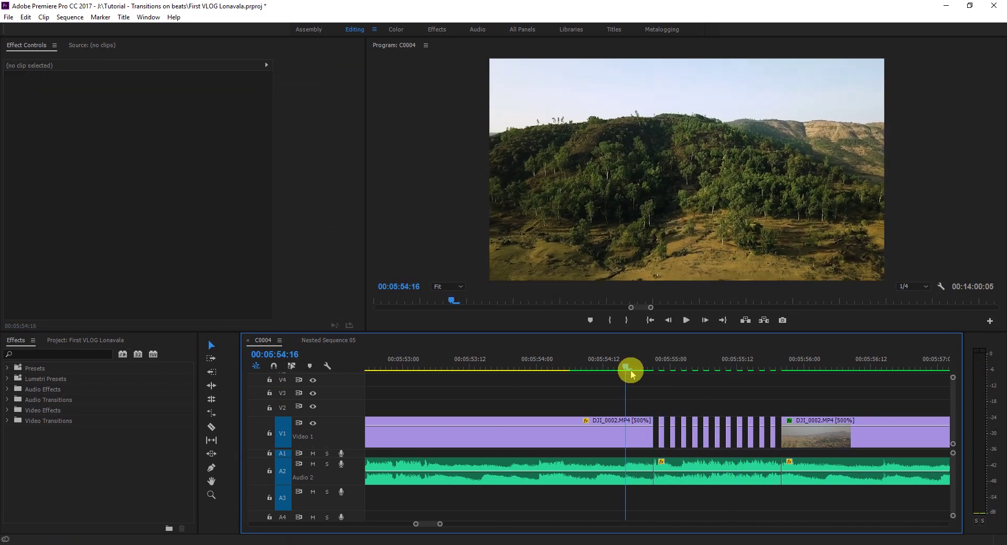
# Move pieces of the second DJI_0002 clip into the first stutter gaps
pyautogui.press('space')
pyautogui.click(812, 442)
pyautogui.moveTo(812, 442); pyautogui.dragTo(850, 443)
pyautogui.moveTo(783, 440); pyautogui.dragTo(656, 436)
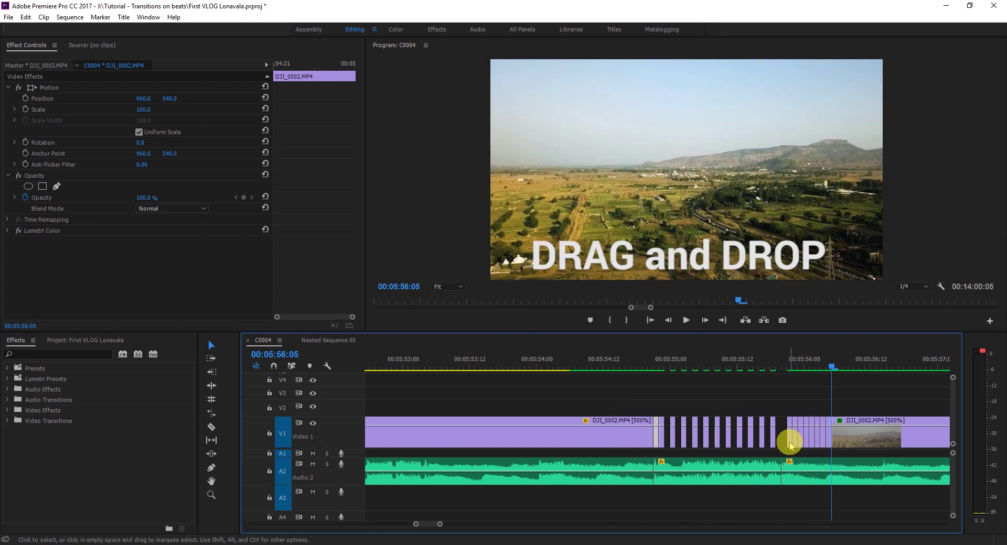
pyautogui.moveTo(791, 444); pyautogui.dragTo(793, 443)
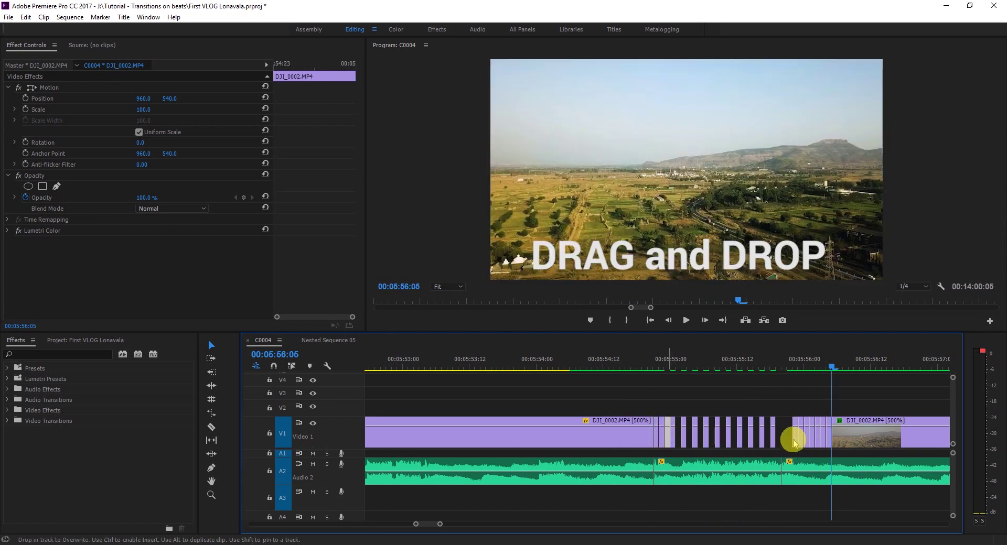
pyautogui.moveTo(793, 443)
pyautogui.mouseDown()
pyautogui.moveTo(798, 436)
pyautogui.moveTo(706, 439)
pyautogui.mouseUp()
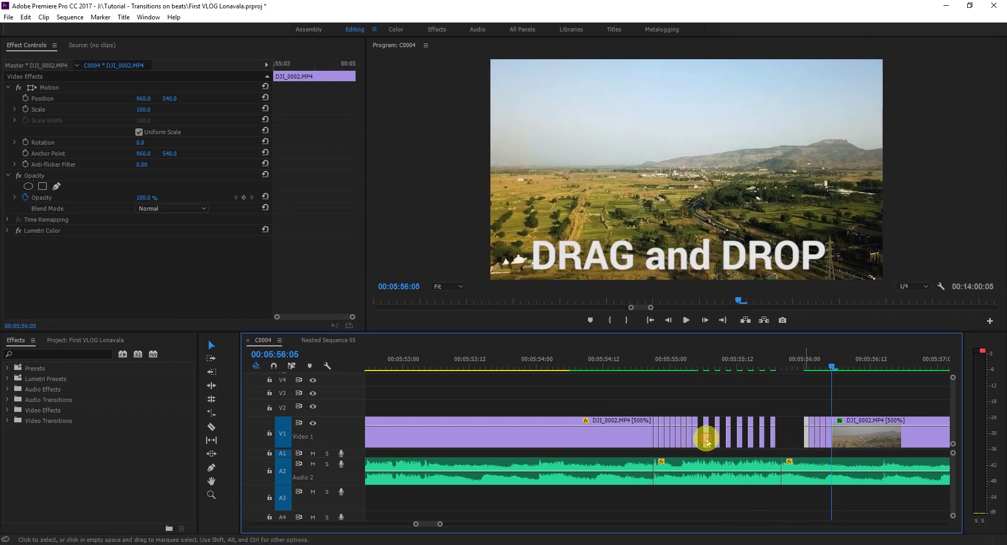
# Trim the second clip's start and slide its single frames into the remaining gaps
pyautogui.moveTo(811, 435); pyautogui.dragTo(817, 435)
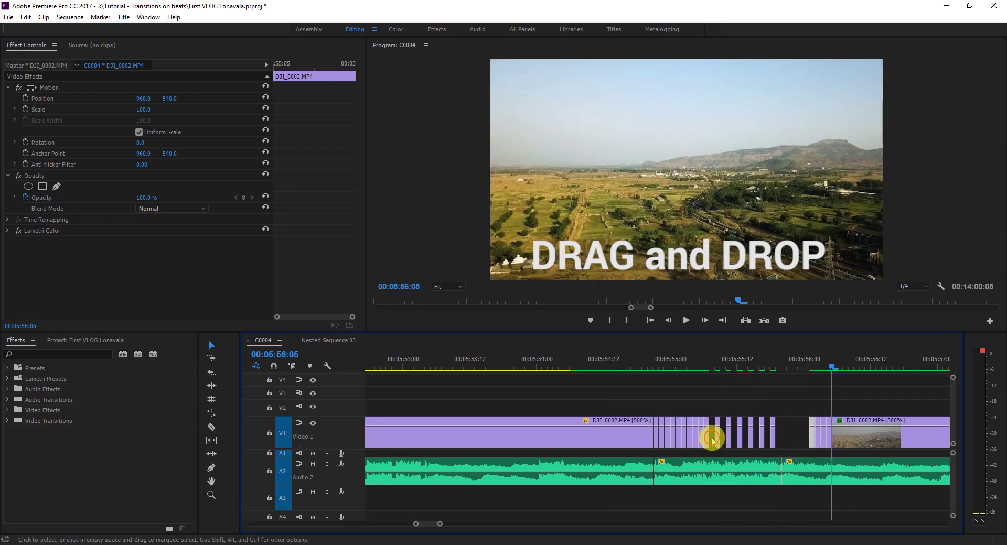
pyautogui.moveTo(712, 439); pyautogui.dragTo(714, 440)
pyautogui.moveTo(815, 434); pyautogui.dragTo(819, 433)
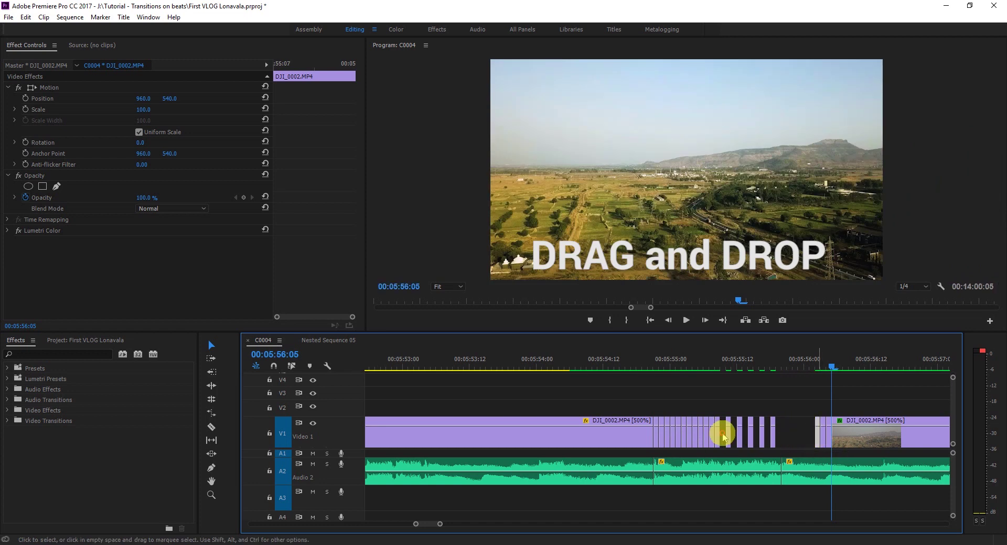
pyautogui.moveTo(723, 437); pyautogui.dragTo(804, 433)
pyautogui.moveTo(735, 436); pyautogui.dragTo(834, 434)
pyautogui.moveTo(745, 441); pyautogui.dragTo(771, 439)
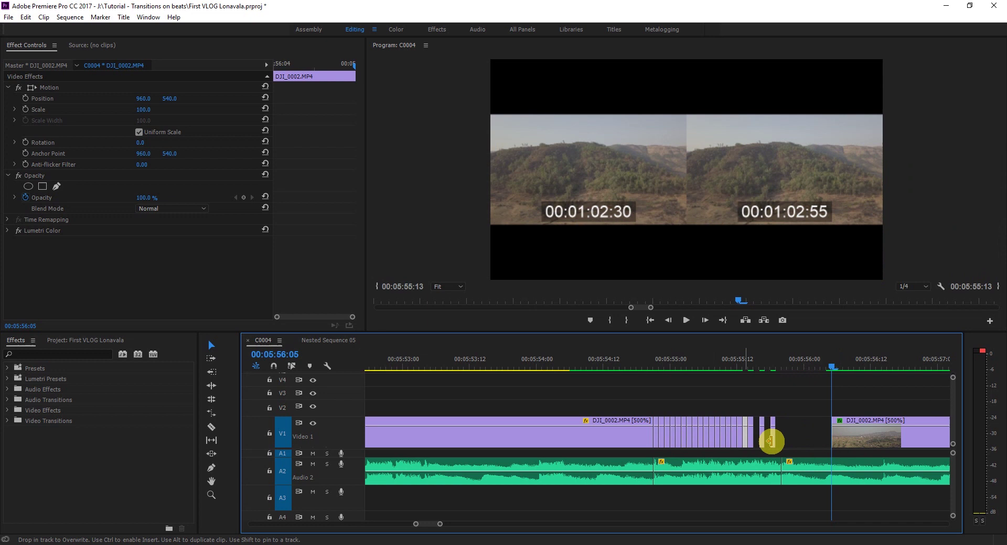
pyautogui.click(834, 365)
pyautogui.moveTo(852, 420)
pyautogui.mouseDown()
pyautogui.moveTo(862, 446)
pyautogui.moveTo(758, 443)
pyautogui.moveTo(883, 438)
pyautogui.moveTo(807, 438)
pyautogui.moveTo(816, 439)
pyautogui.mouseUp()
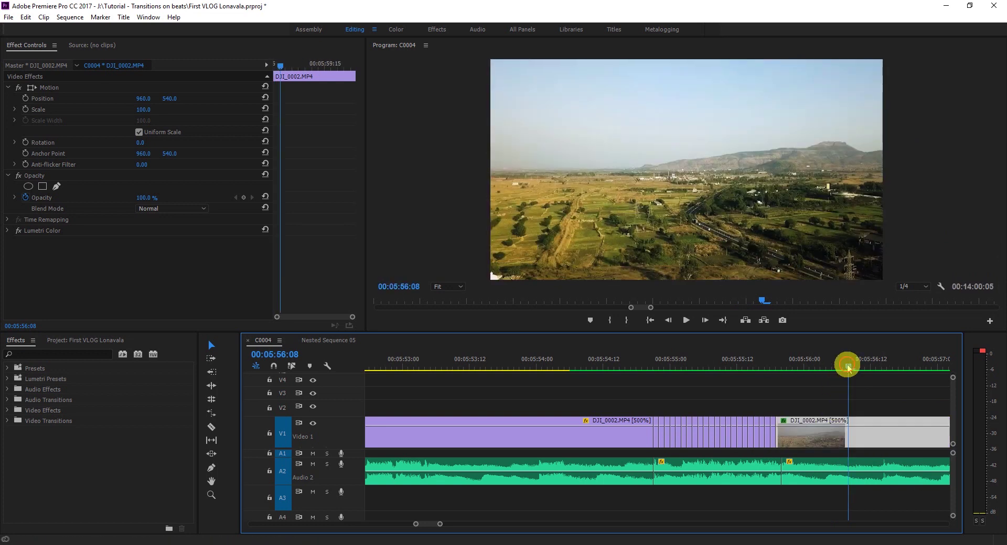
# Play the stutter transition back twice, then save the project with Ctrl+S
pyautogui.moveTo(848, 367); pyautogui.dragTo(655, 367)
pyautogui.click(686, 320)
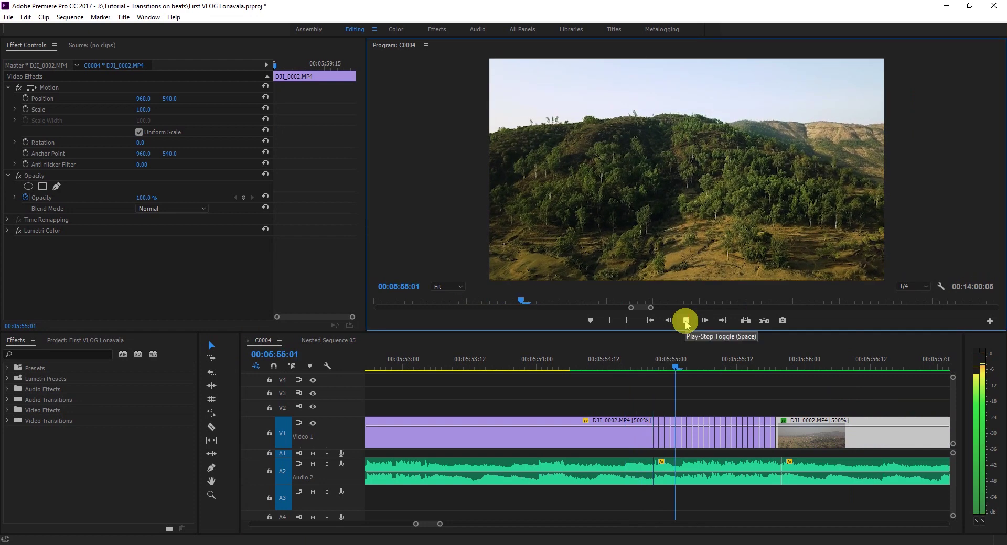
pyautogui.click(686, 321)
pyautogui.moveTo(816, 371); pyautogui.dragTo(636, 368)
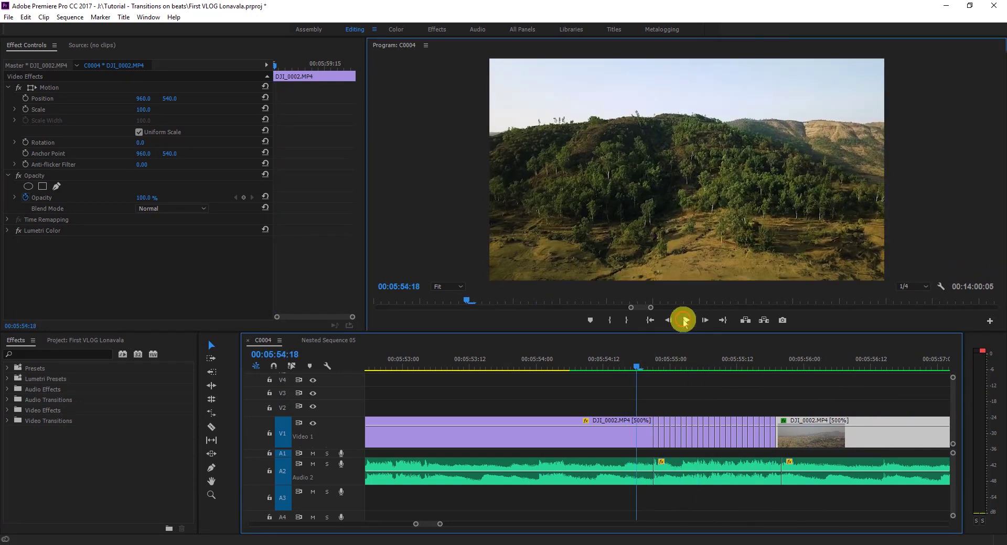
pyautogui.click(685, 321)
pyautogui.click(816, 363)
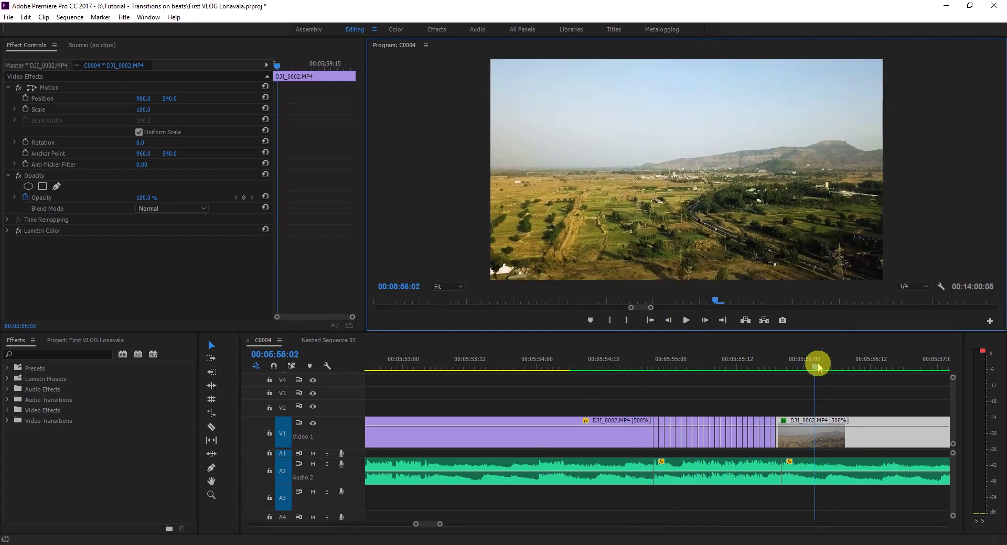
pyautogui.moveTo(817, 363); pyautogui.dragTo(638, 360)
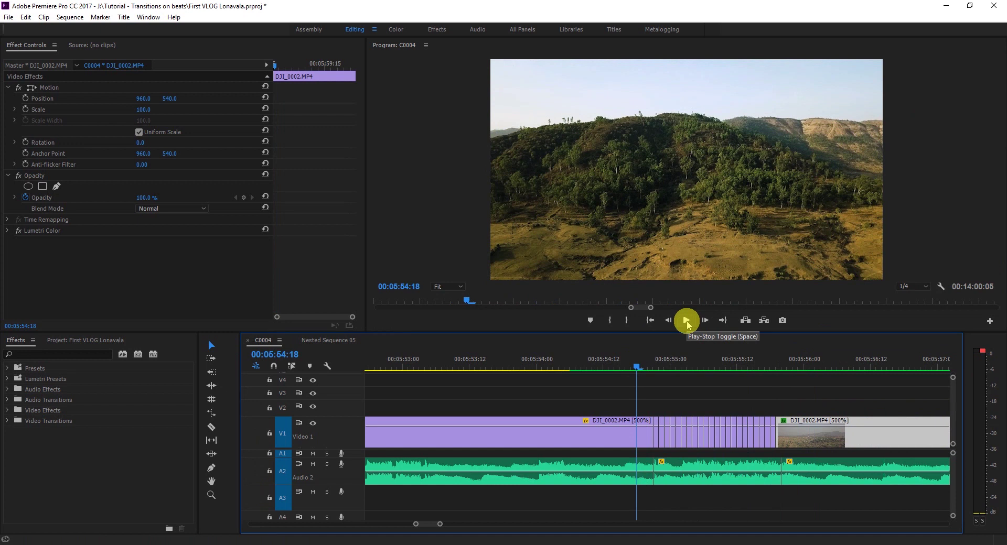
pyautogui.hotkey('ctrl', 's')
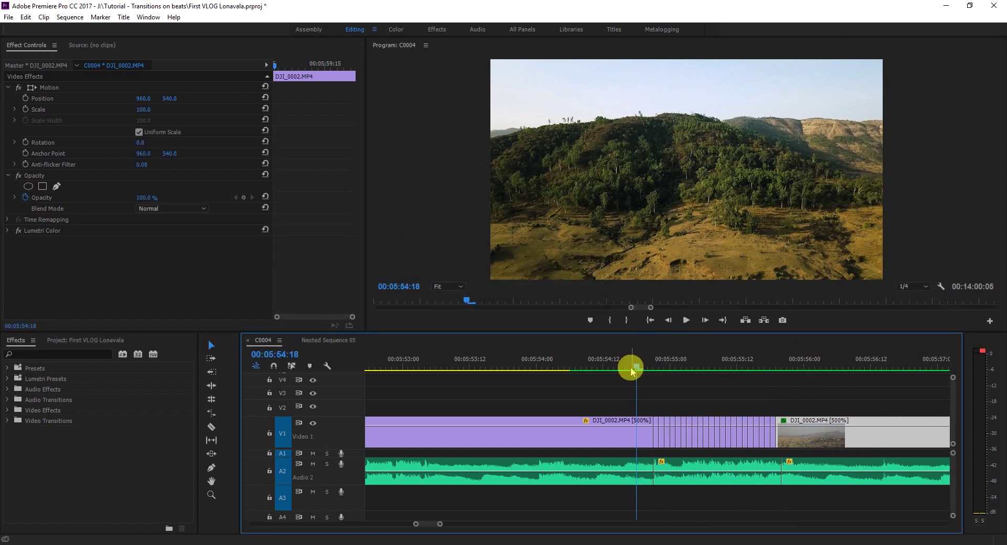
# Replay the stutter transition from several points to review it again
pyautogui.click(586, 362)
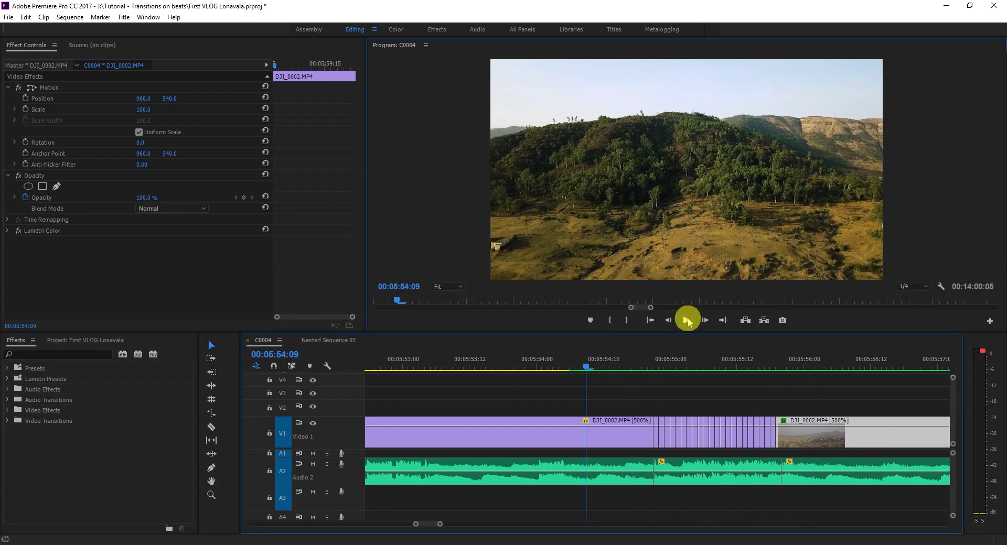
pyautogui.moveTo(838, 363); pyautogui.dragTo(683, 372)
pyautogui.press('space')
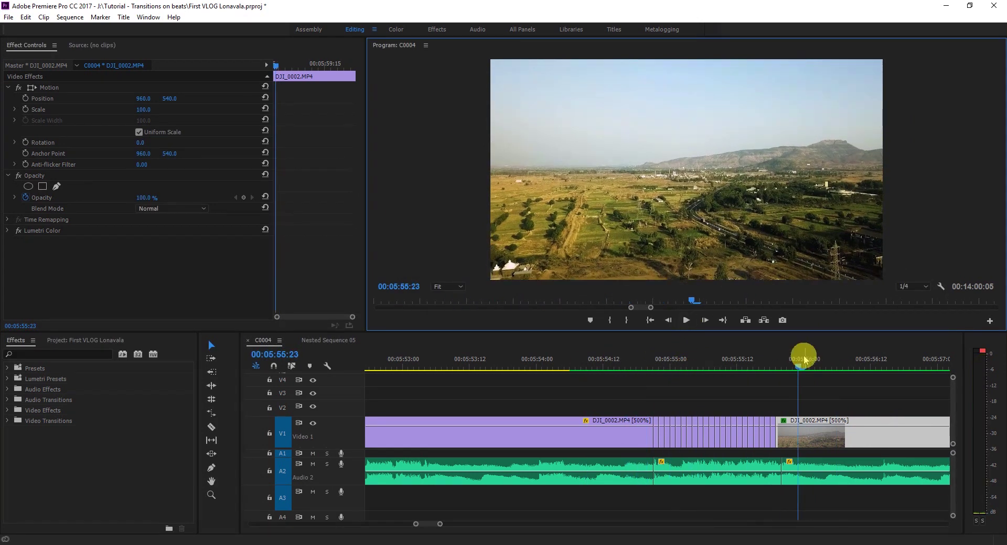
pyautogui.moveTo(793, 370)
pyautogui.mouseDown()
pyautogui.moveTo(652, 366)
pyautogui.moveTo(693, 366)
pyautogui.mouseUp()
pyautogui.press('space')
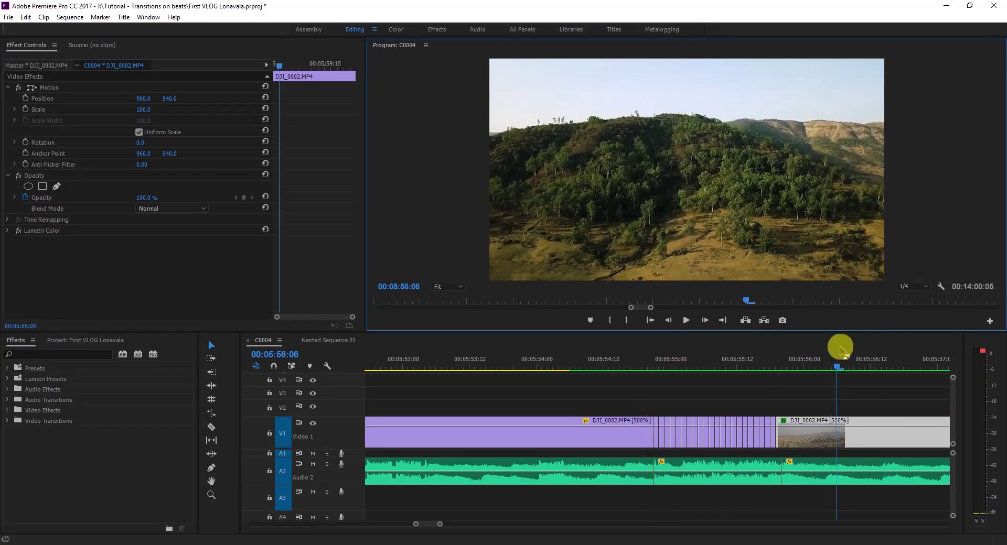
pyautogui.click(684, 372)
pyautogui.click(686, 320)
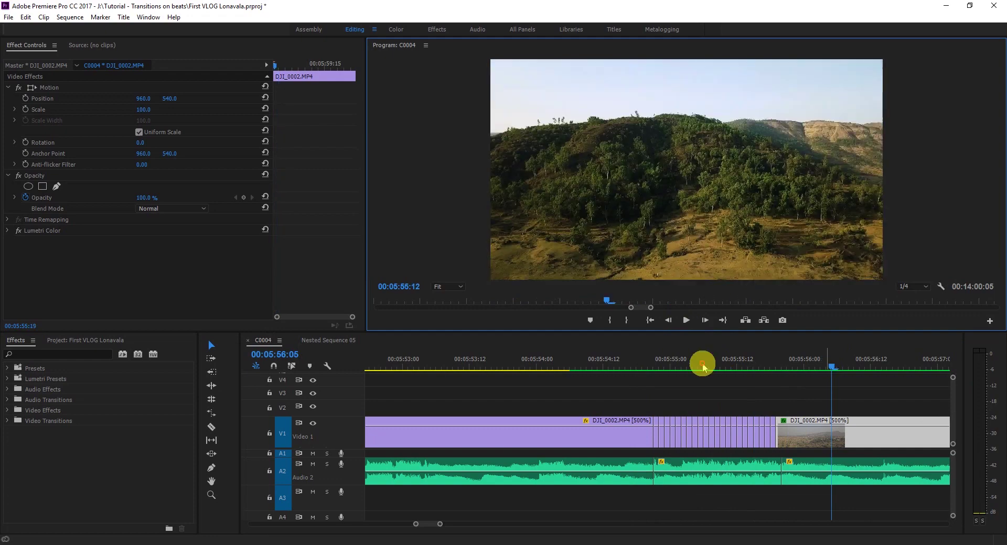
pyautogui.click(657, 368)
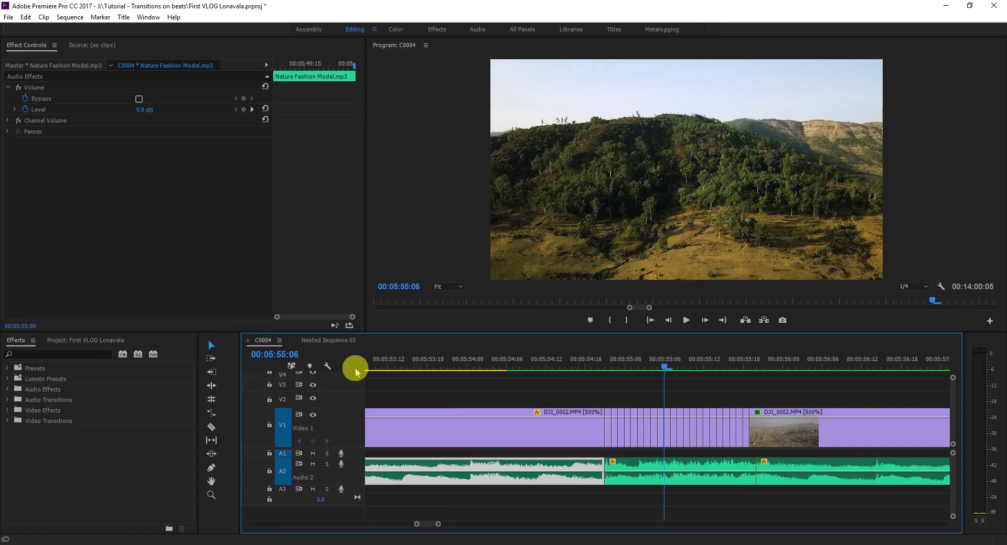